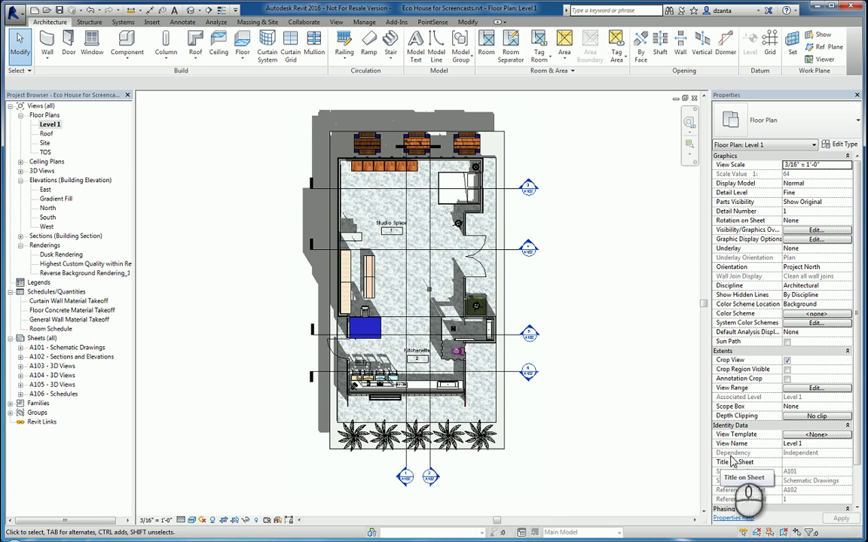
# - Switch the ribbon to the View tab to reach the Section and Elevation tools
pyautogui.click(336, 22)
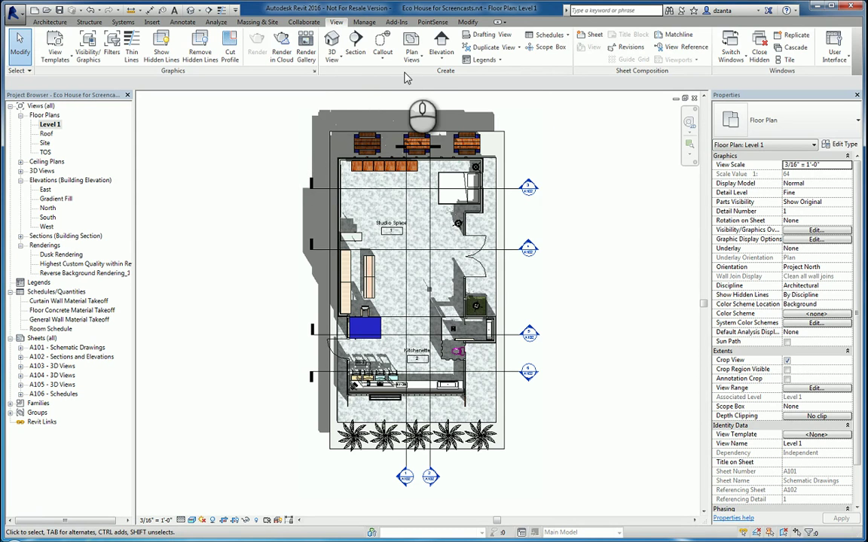
# - Start a new section with the Building Section type selected
pyautogui.click(355, 52)
pyautogui.click(778, 123)
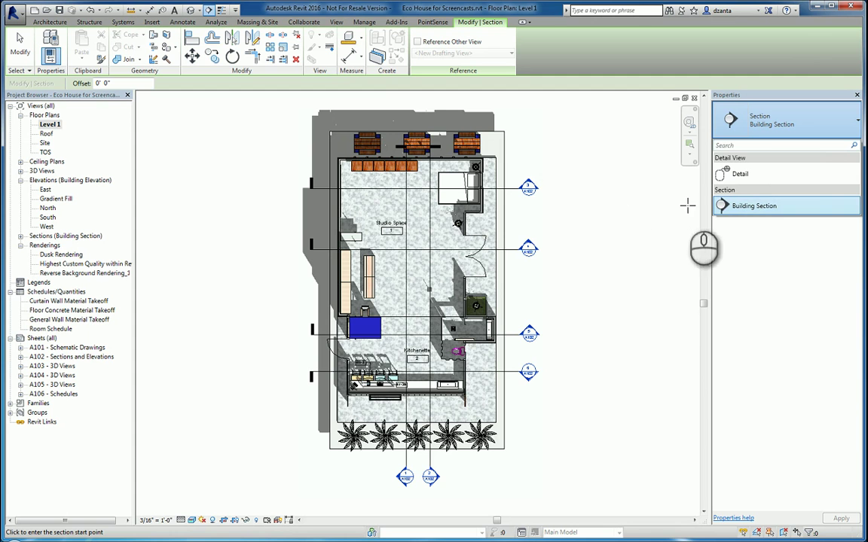
pyautogui.click(290, 169)
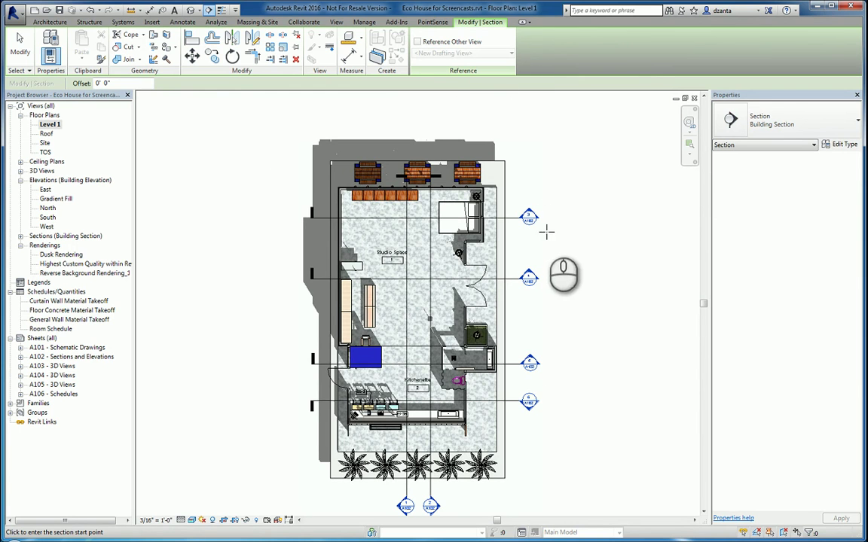
# - Draw a horizontal section line across the house from left to right
pyautogui.click(319, 316)
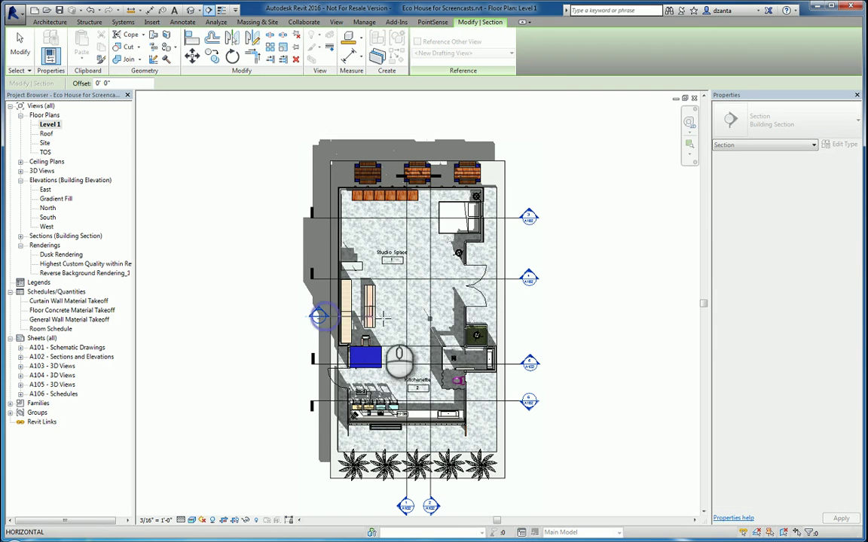
pyautogui.click(515, 316)
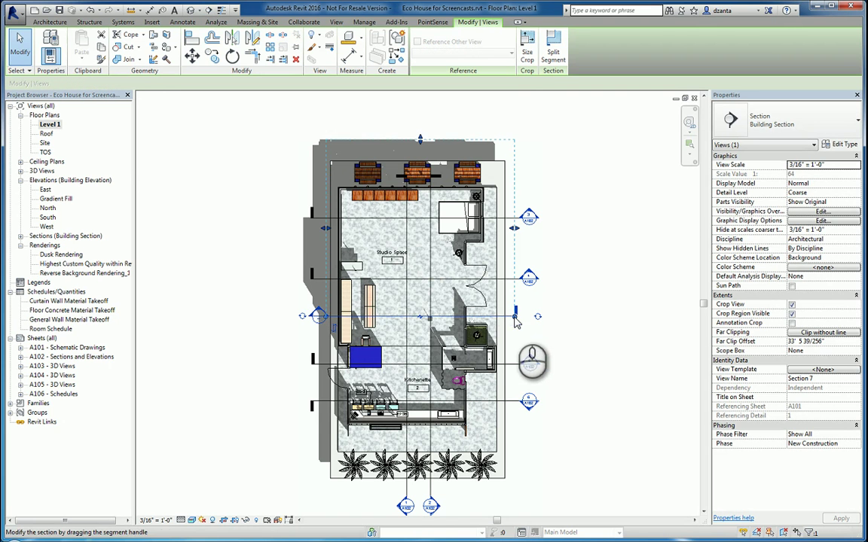
# - Cycle the section head symbol twice and change the tail symbol
pyautogui.scroll(2, 326, 320)
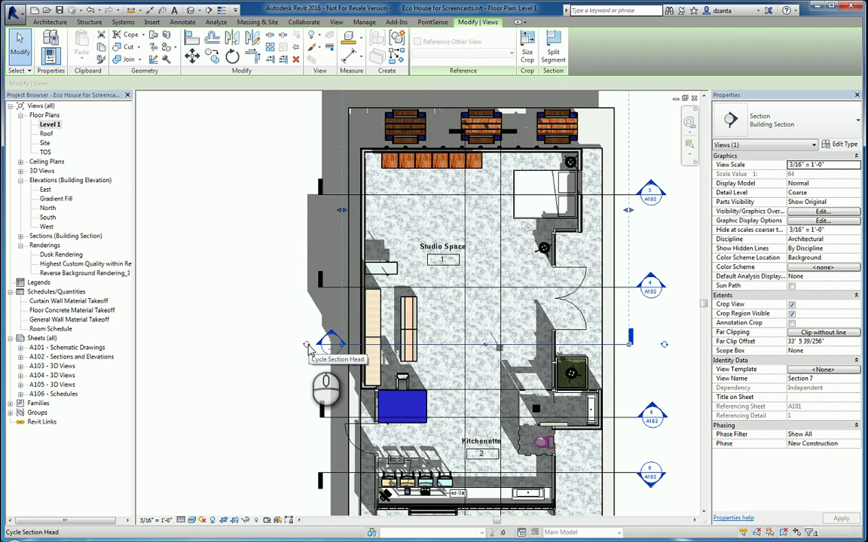
pyautogui.click(308, 345)
pyautogui.click(308, 346)
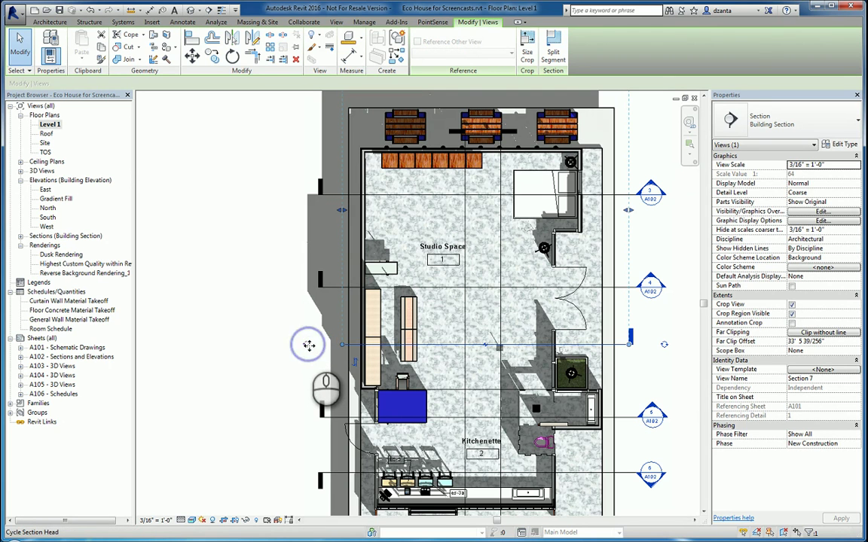
pyautogui.click(664, 345)
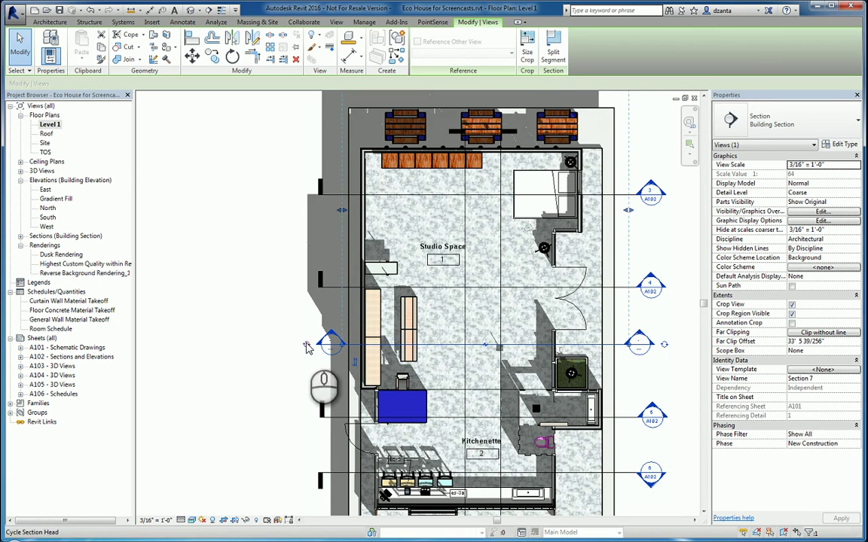
# - Cycle the head once more, drag the far clip to 34' 3 85/256", and adjust the left extent
pyautogui.click(306, 344)
pyautogui.scroll(-2, 517, 317)
pyautogui.moveTo(517, 317); pyautogui.dragTo(495, 350, button='middle')
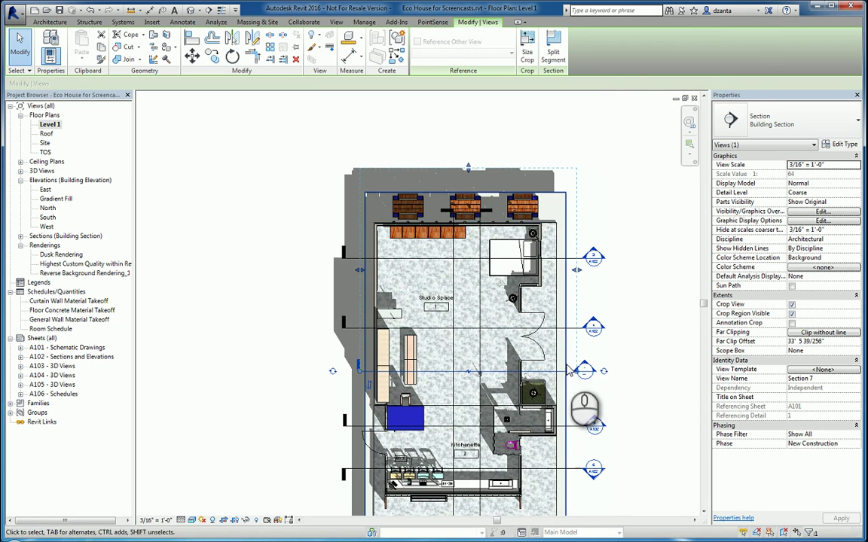
pyautogui.moveTo(468, 172); pyautogui.dragTo(419, 159)
pyautogui.moveTo(369, 272); pyautogui.dragTo(364, 270)
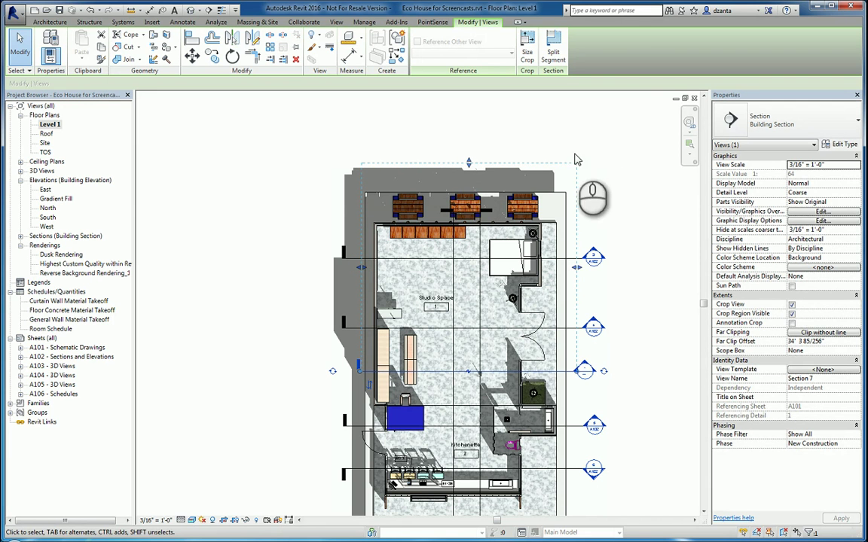
pyautogui.click(280, 139)
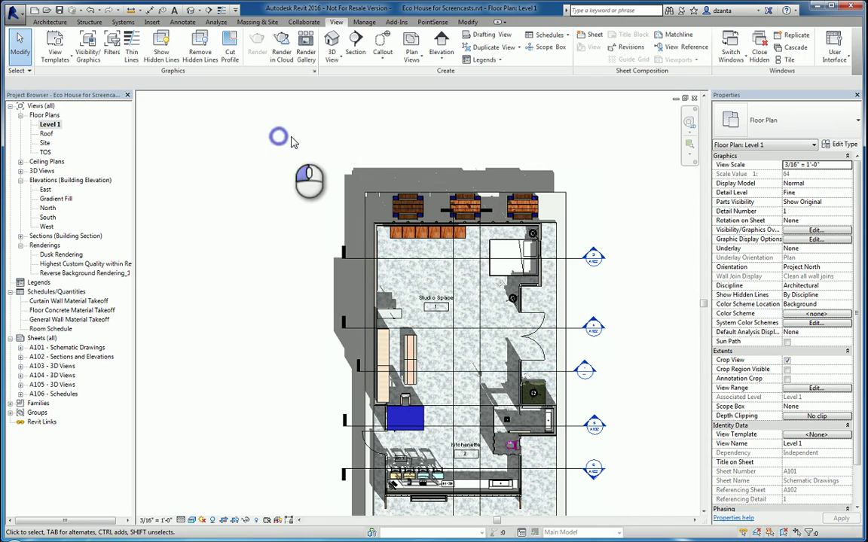
pyautogui.doubleClick(590, 368)
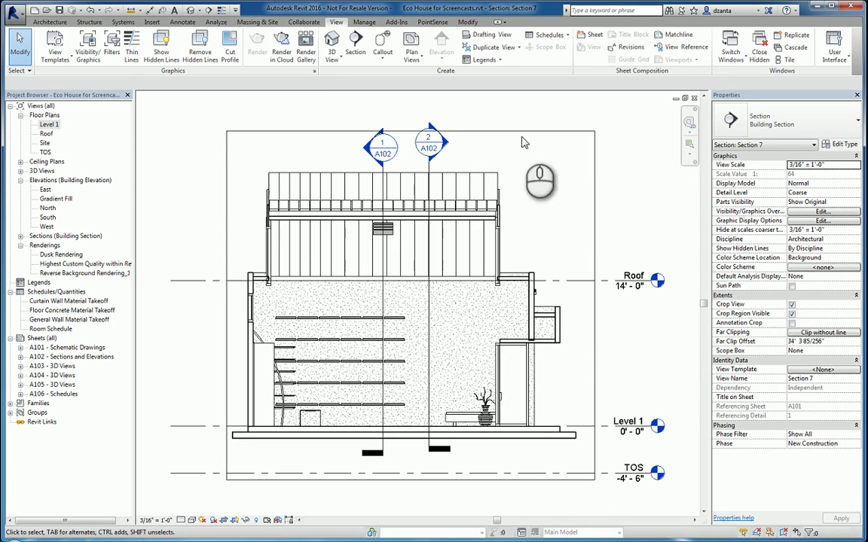
pyautogui.click(694, 98)
pyautogui.moveTo(313, 430); pyautogui.dragTo(261, 388, button='middle')
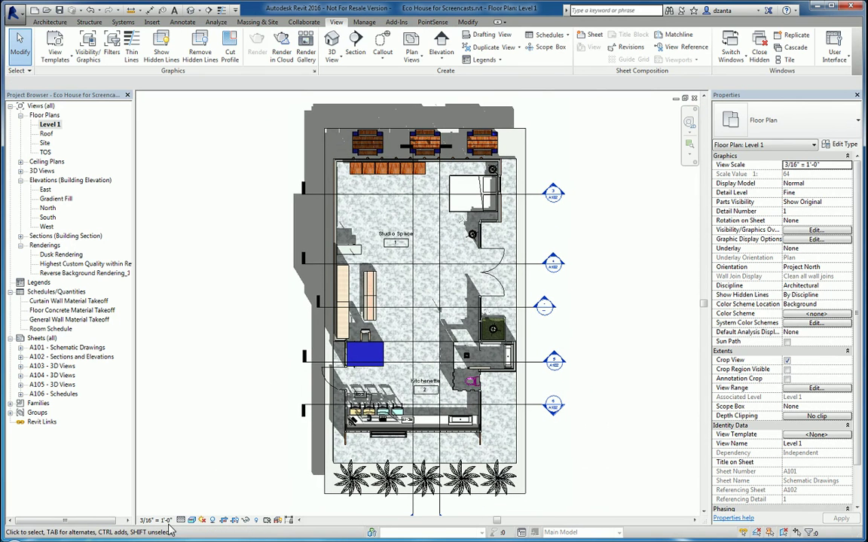
# - Split the Section 7 line and shift one segment slightly
pyautogui.click(529, 314)
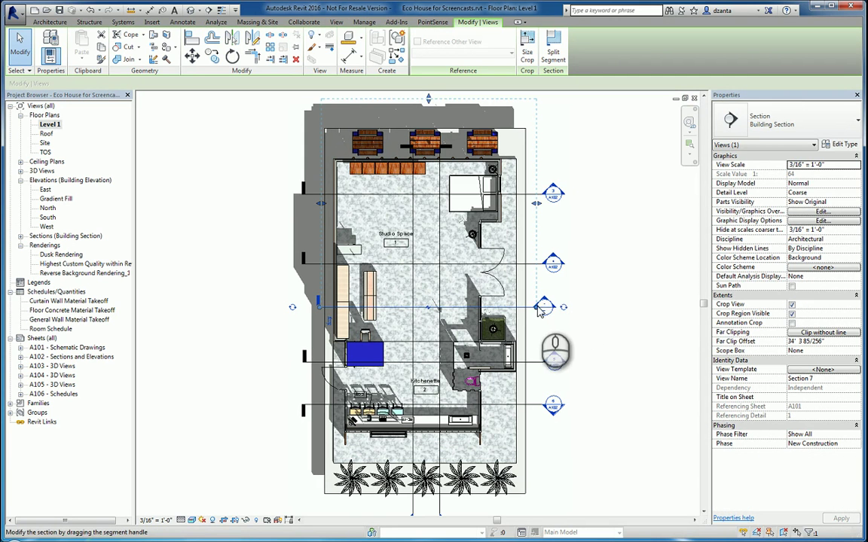
pyautogui.click(546, 307)
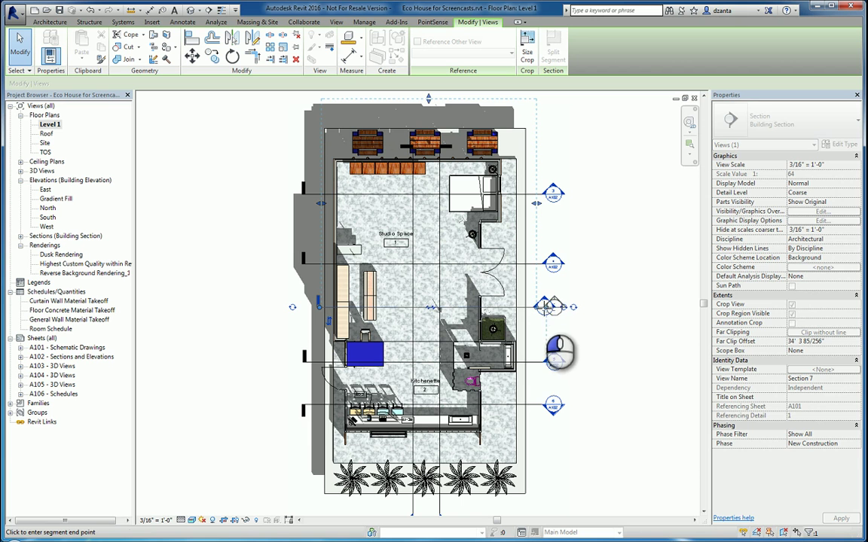
pyautogui.click(546, 309)
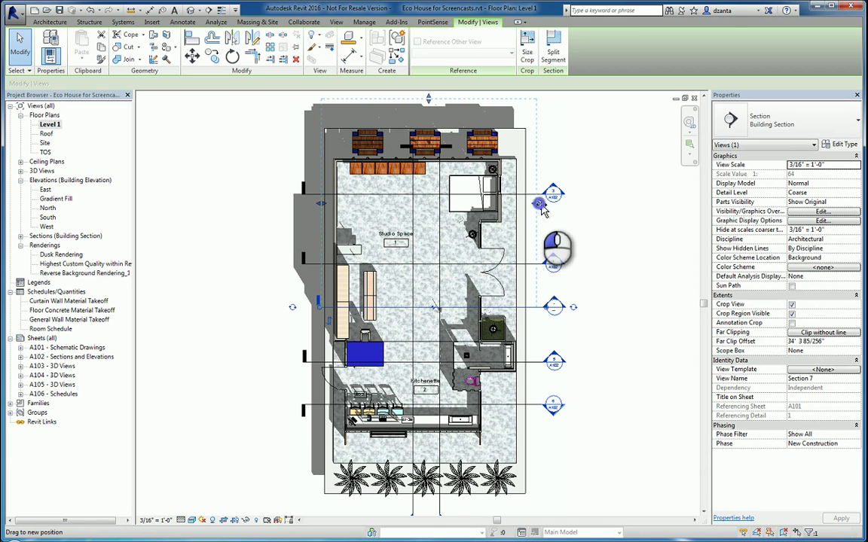
pyautogui.moveTo(544, 211); pyautogui.dragTo(548, 211)
pyautogui.scroll(3, 536, 252)
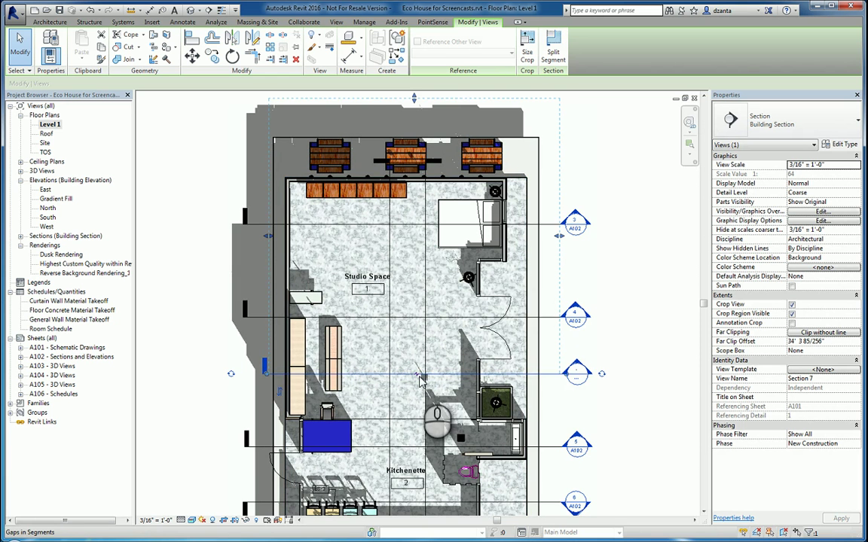
# - Add a gap in the section line, then reselect the section
pyautogui.click(417, 373)
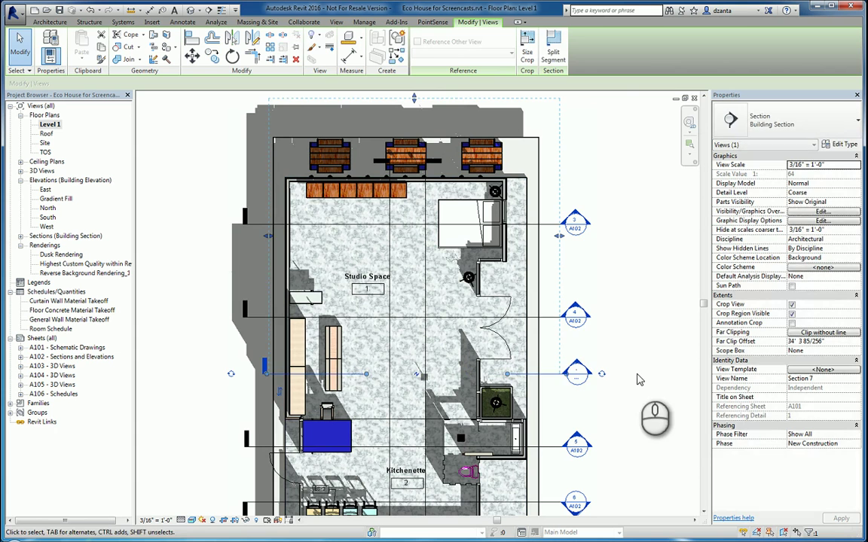
pyautogui.press('Escape')
pyautogui.click(553, 374)
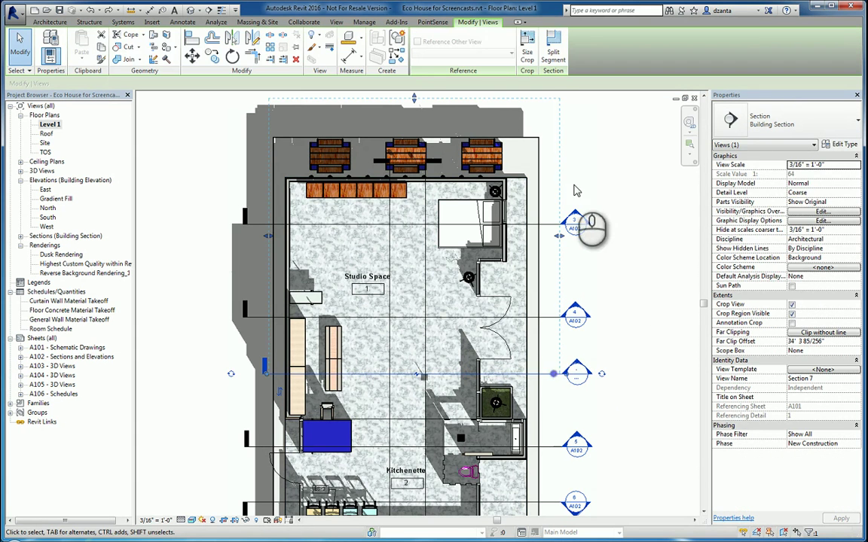
# - Set Section 7's crop region size to 6" width and 6" height
pyautogui.click(527, 46)
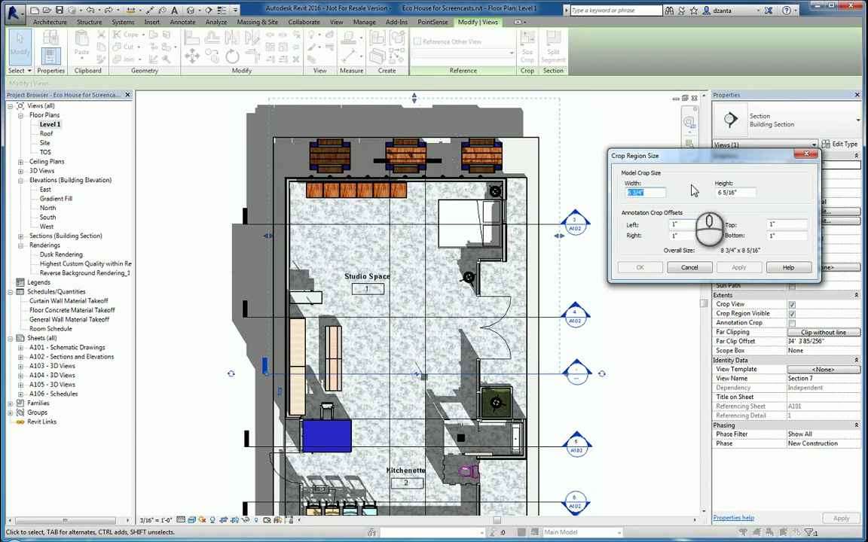
pyautogui.click(637, 192)
pyautogui.write('6')
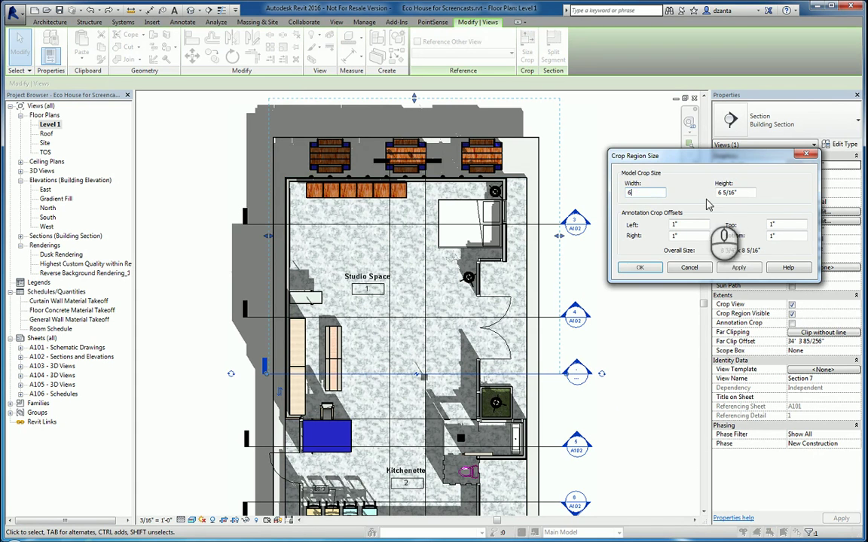
pyautogui.click(741, 192)
pyautogui.write('6')
pyautogui.click(645, 268)
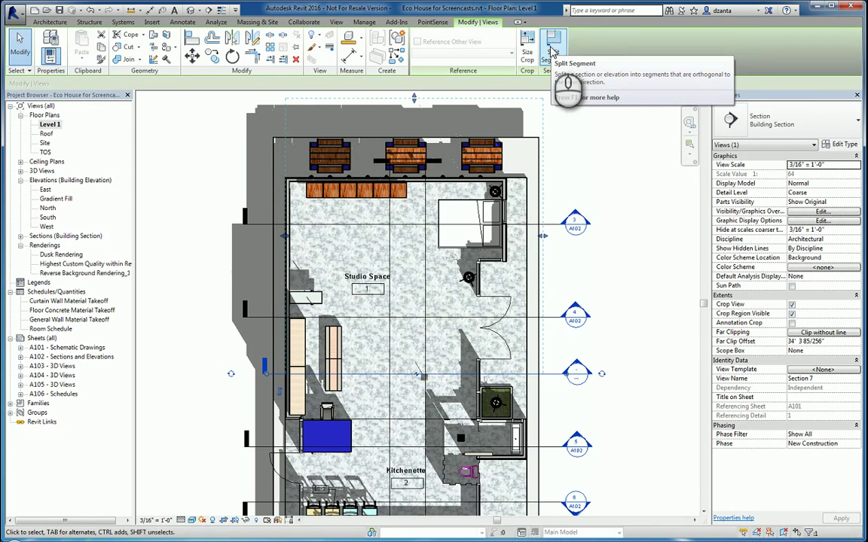
# - Split Section 7 and jog its right segment north through the Studio Space
pyautogui.click(552, 51)
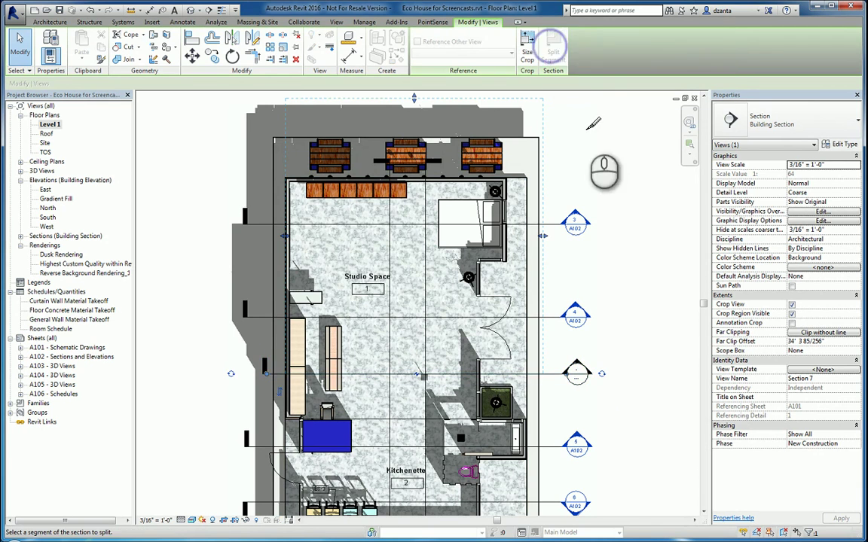
pyautogui.click(563, 317)
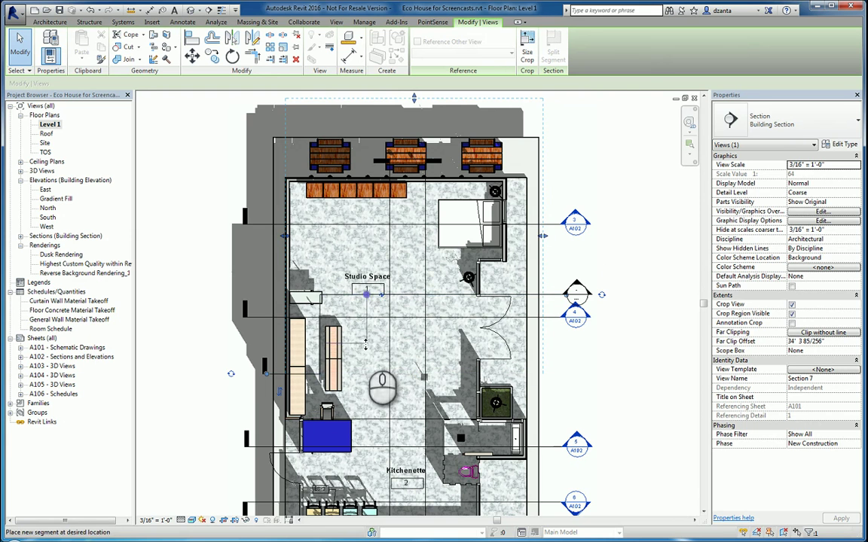
pyautogui.click(365, 344)
pyautogui.moveTo(422, 294); pyautogui.dragTo(488, 253)
pyautogui.click(490, 254)
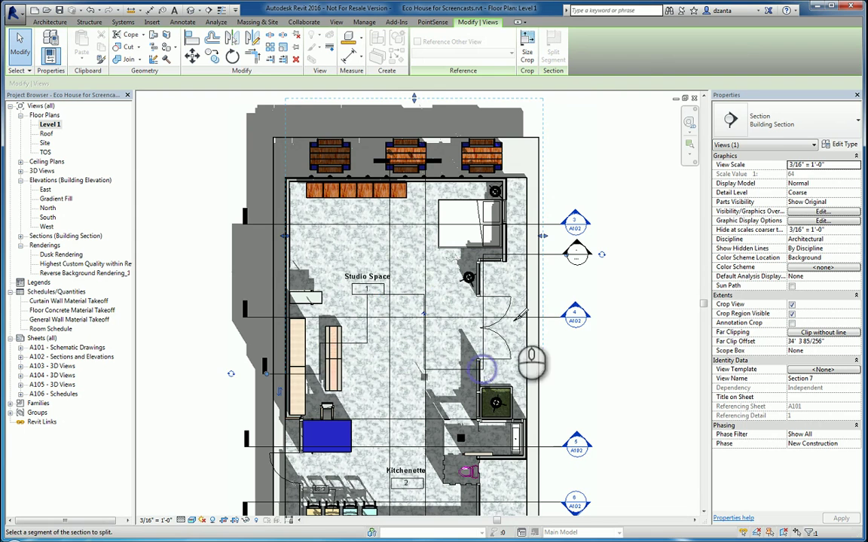
pyautogui.click(516, 254)
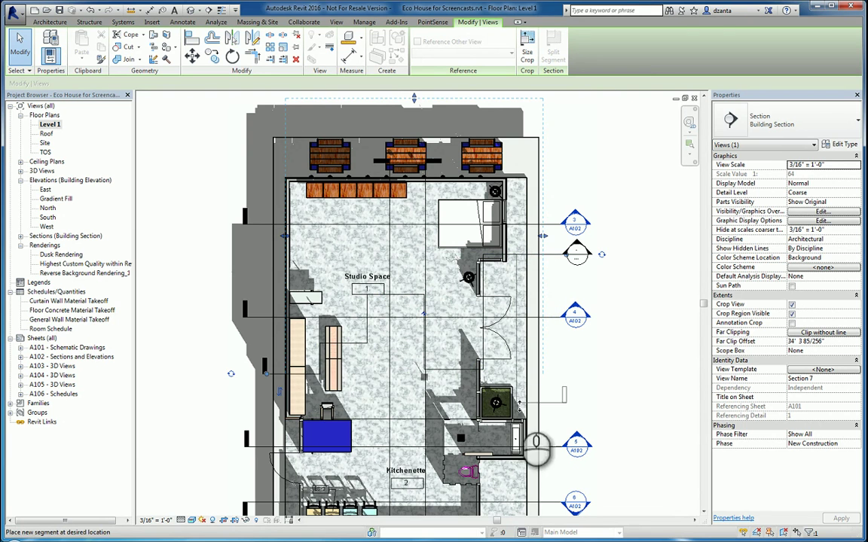
# - Place the final jogged segment, end splitting, and review then close the Section 7 view
pyautogui.click(489, 426)
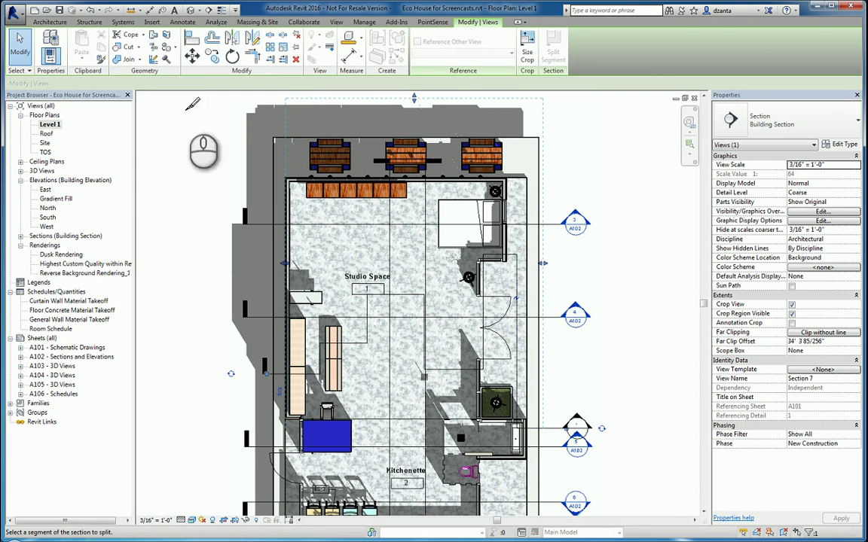
pyautogui.click(19, 46)
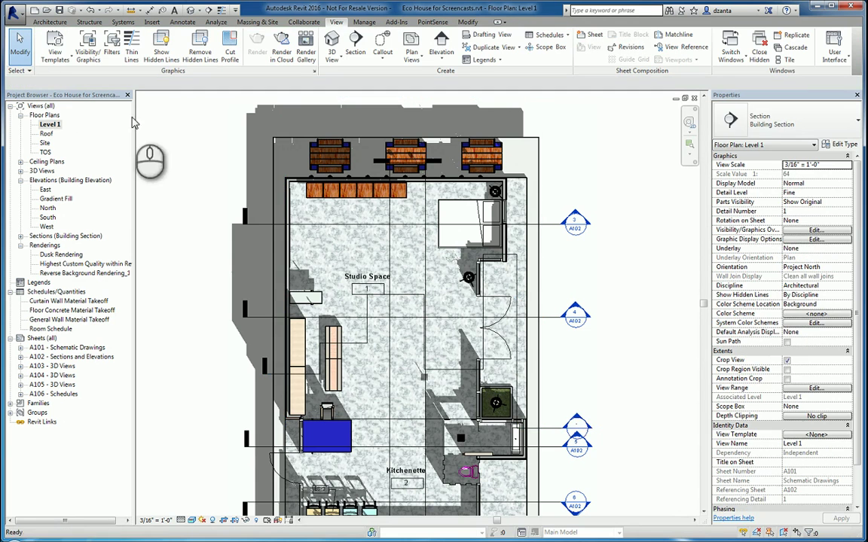
pyautogui.doubleClick(579, 425)
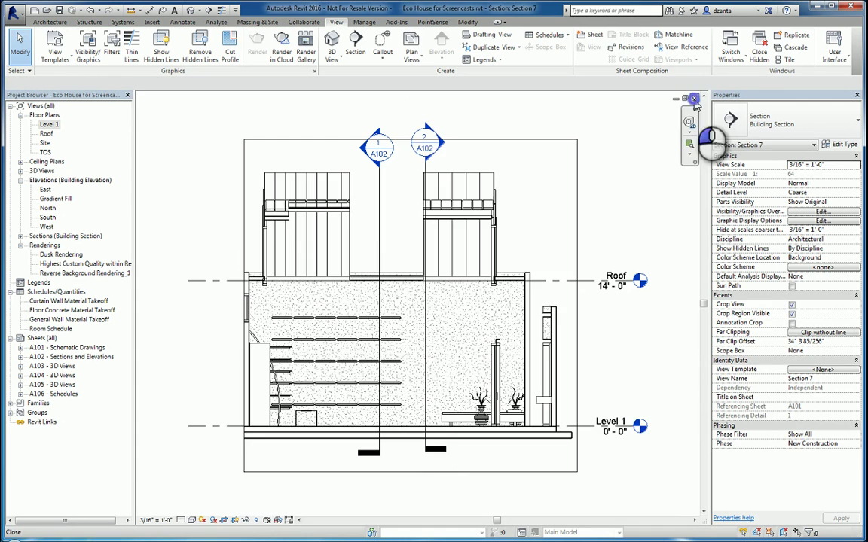
pyautogui.click(693, 98)
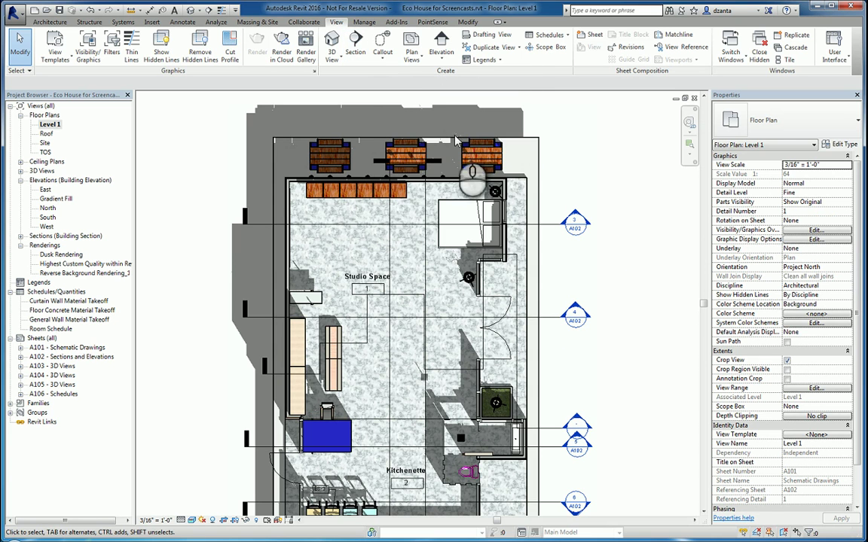
# - Start a new elevation with the Building Elevation type, framing the whole house
pyautogui.click(444, 58)
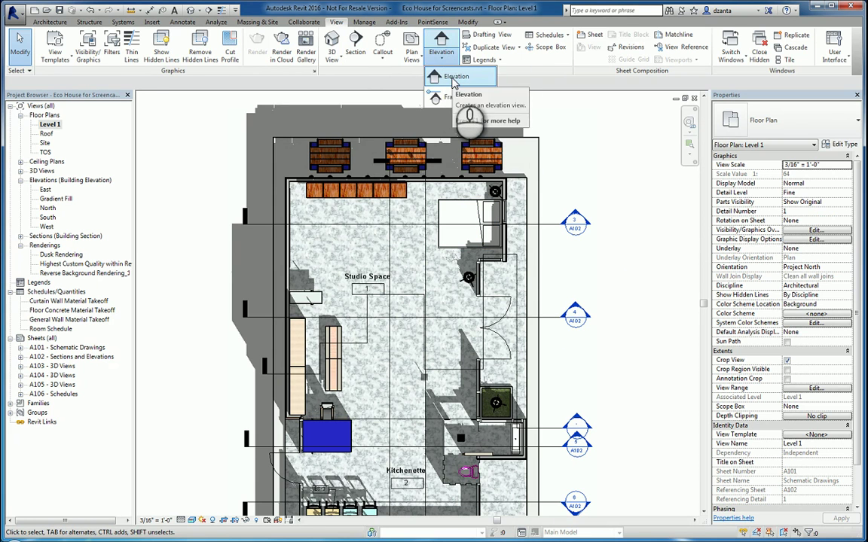
pyautogui.click(452, 76)
pyautogui.click(783, 124)
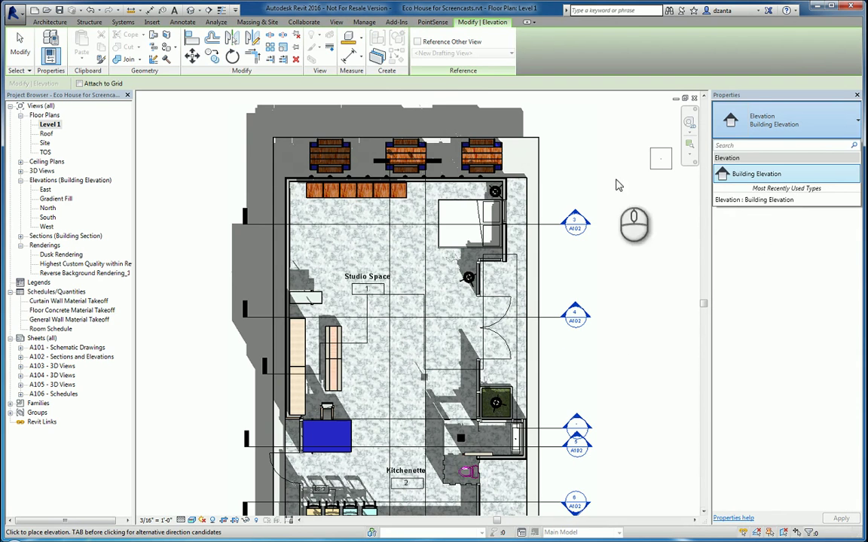
pyautogui.click(730, 177)
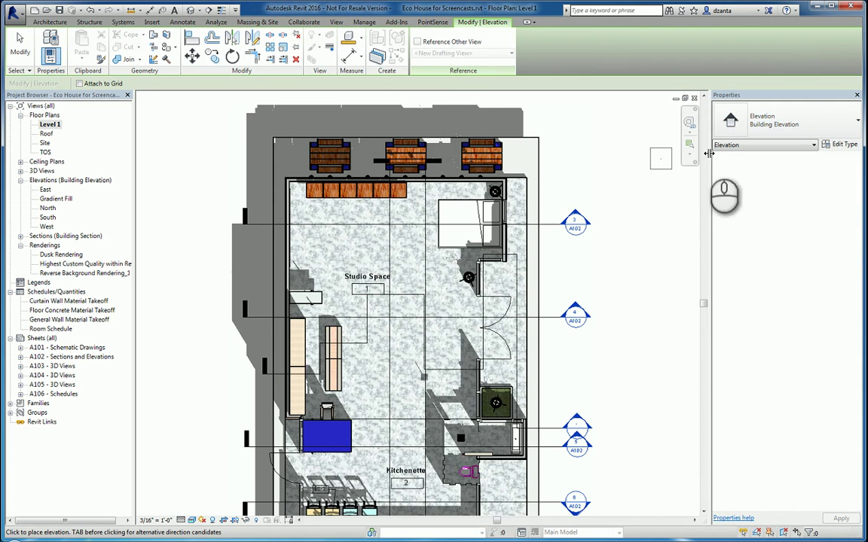
pyautogui.scroll(-2, 580, 337)
pyautogui.moveTo(580, 337); pyautogui.dragTo(588, 299, button='middle')
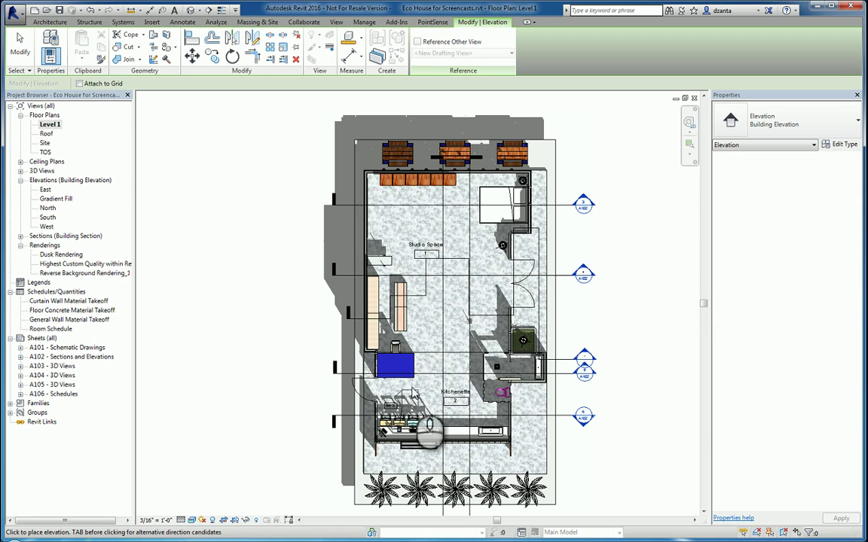
# - Place the elevation marker left of the house and stop placing elevations
pyautogui.click(343, 228)
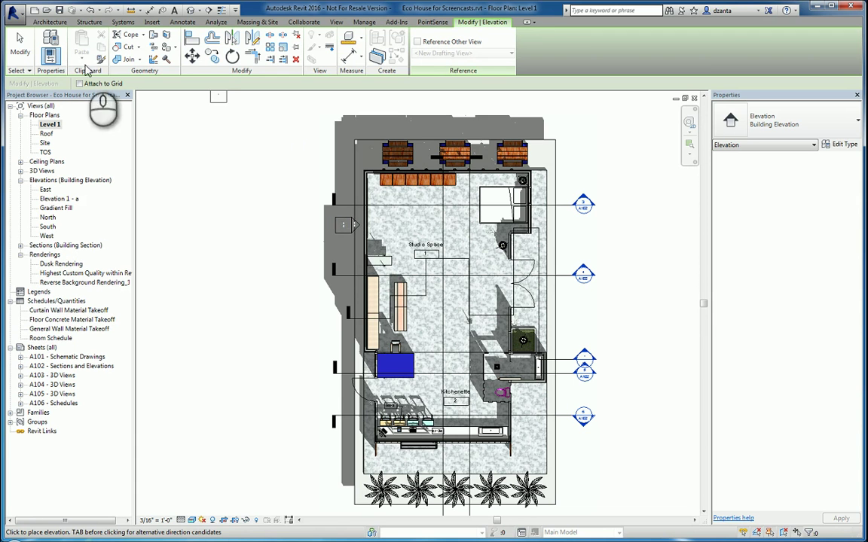
pyautogui.click(20, 45)
pyautogui.scroll(3, 279, 239)
pyautogui.moveTo(313, 246); pyautogui.dragTo(425, 291, button='middle')
pyautogui.scroll(3, 505, 259)
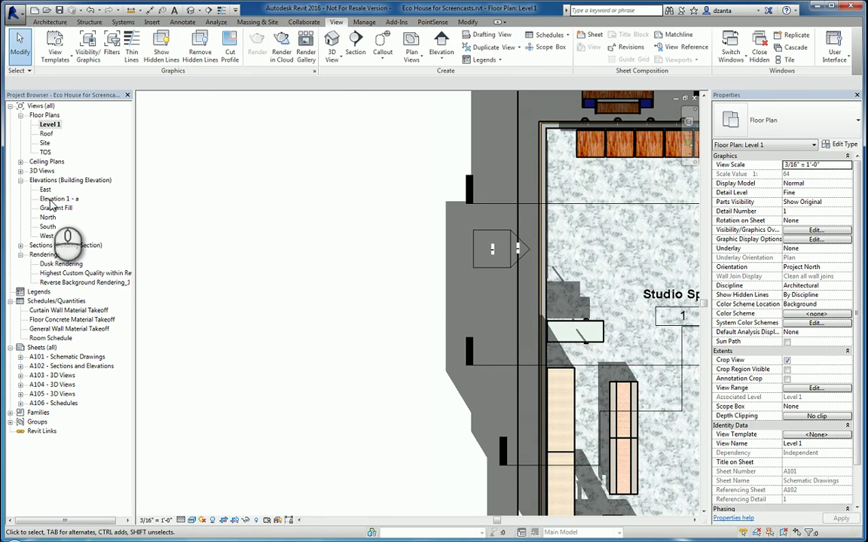
# - Stretch Elevation 1 - a's line along the house and its far clip to 36' 3 7/64"
pyautogui.click(527, 251)
pyautogui.scroll(-1, 531, 256)
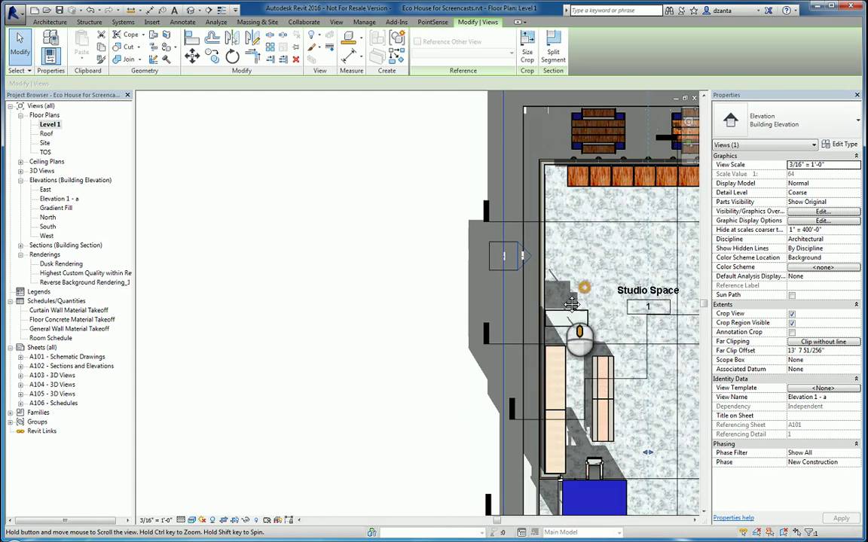
pyautogui.moveTo(491, 323)
pyautogui.mouseDown(button='middle')
pyautogui.moveTo(427, 375)
pyautogui.moveTo(427, 305)
pyautogui.mouseUp(button='middle')
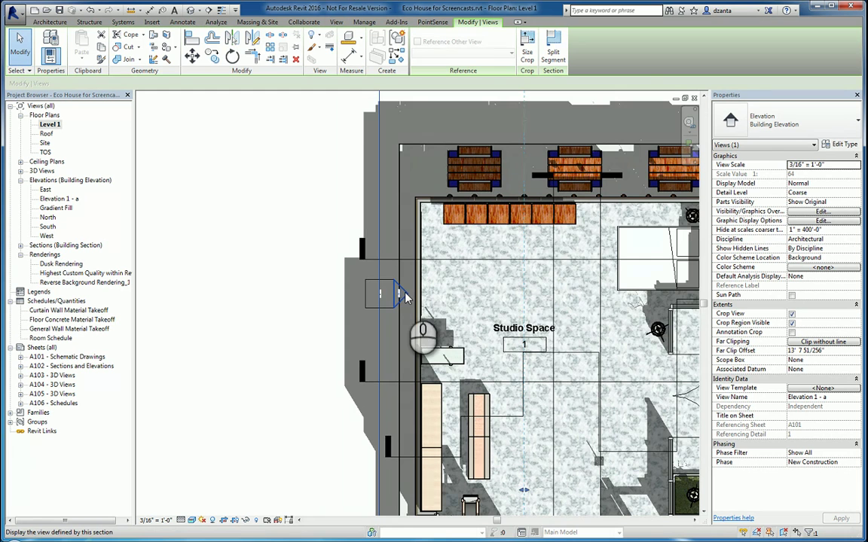
pyautogui.scroll(-2, 406, 297)
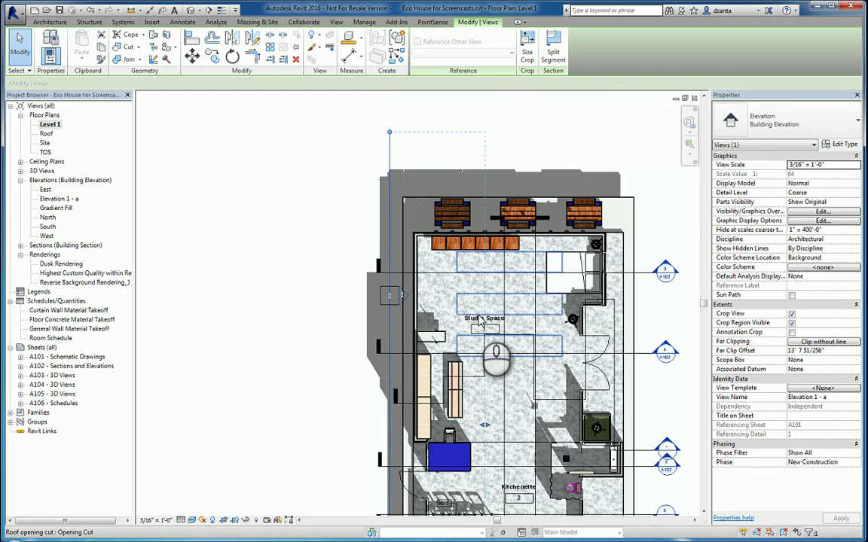
pyautogui.moveTo(480, 320); pyautogui.dragTo(408, 308, button='middle')
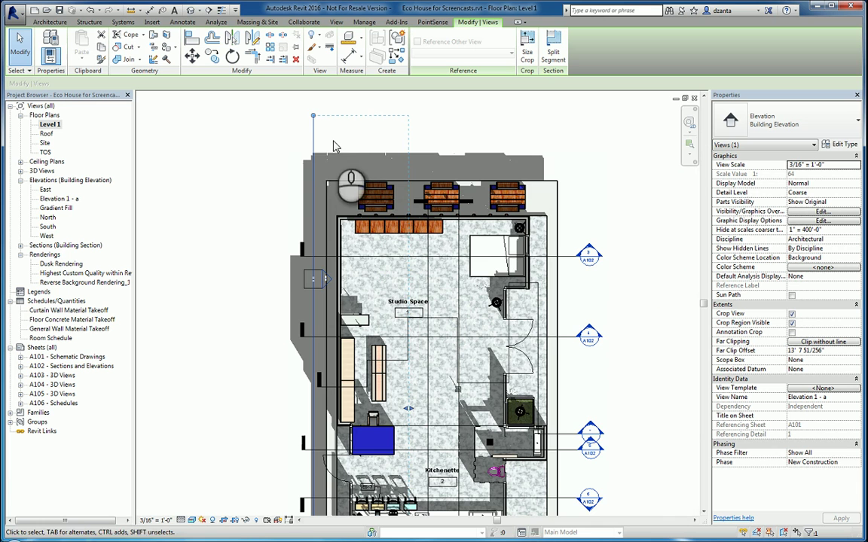
pyautogui.moveTo(319, 322); pyautogui.dragTo(315, 428)
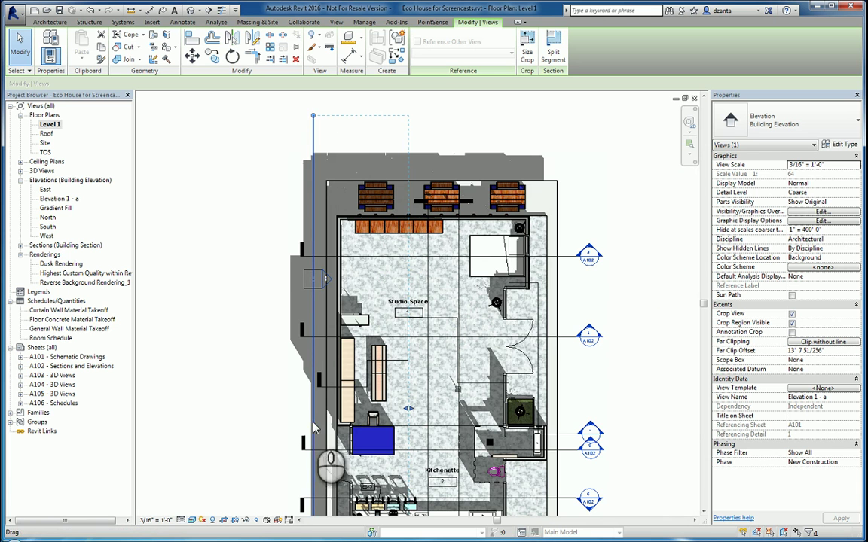
pyautogui.scroll(-2, 315, 446)
pyautogui.moveTo(411, 388); pyautogui.dragTo(467, 332, button='middle')
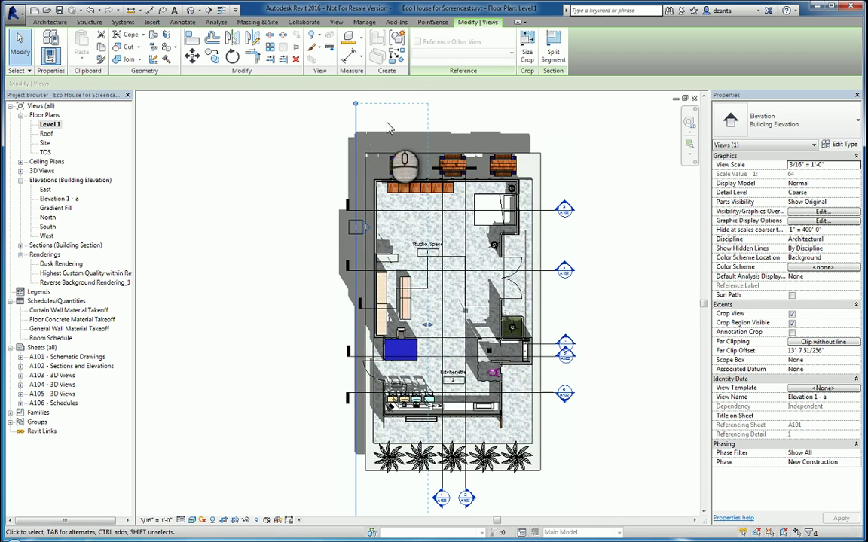
pyautogui.scroll(-2, 399, 225)
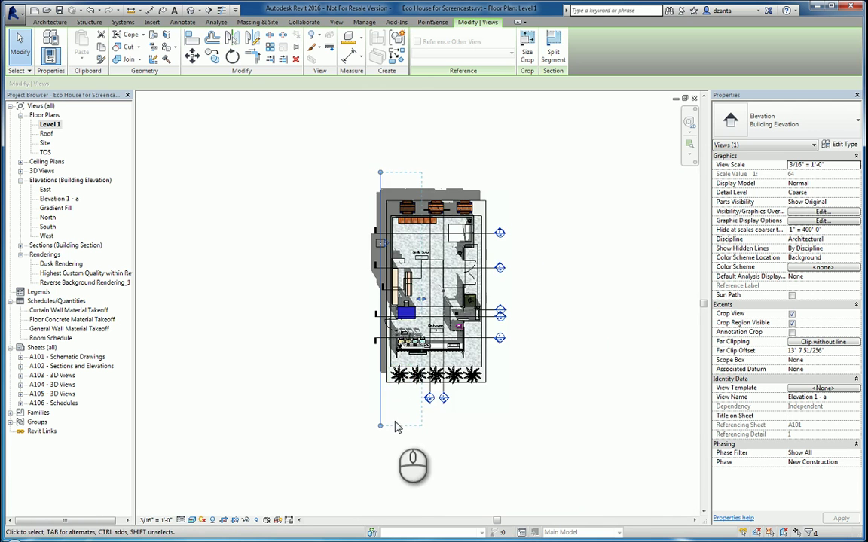
pyautogui.scroll(1, 426, 320)
pyautogui.moveTo(426, 319); pyautogui.dragTo(529, 315)
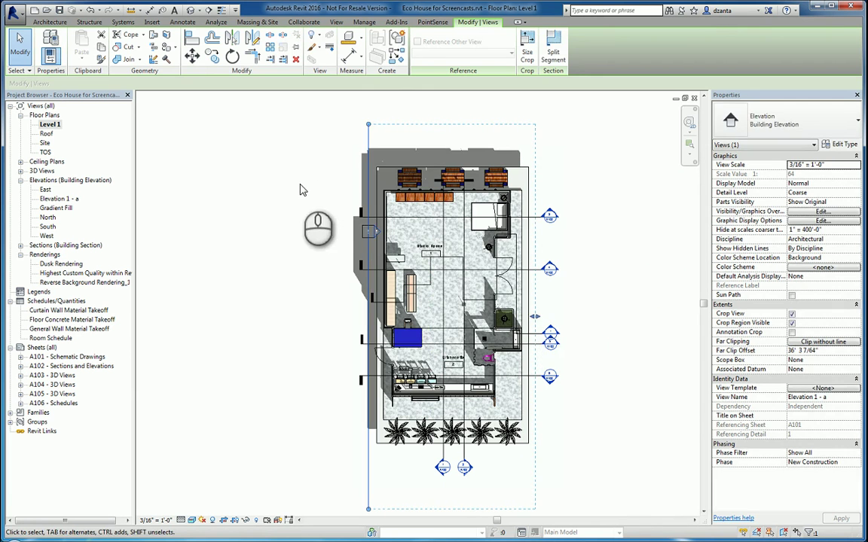
pyautogui.click(301, 188)
pyautogui.scroll(4, 392, 224)
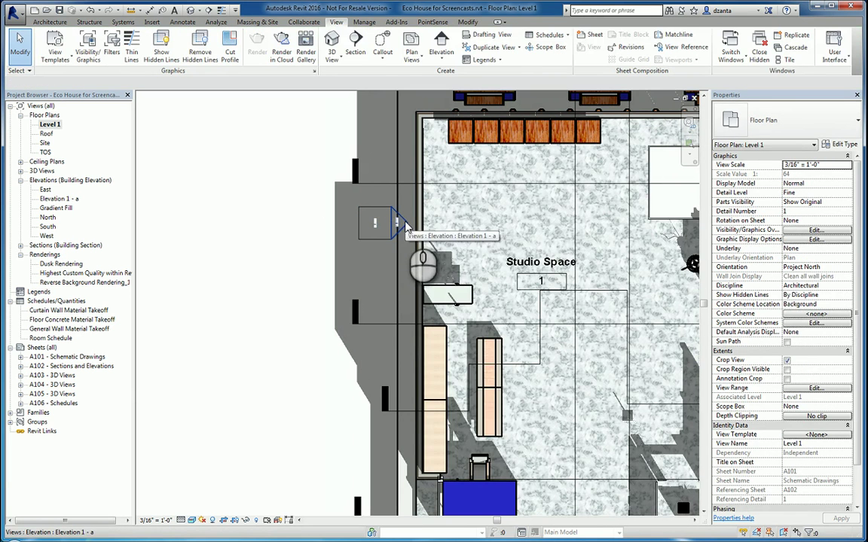
pyautogui.click(405, 223)
pyautogui.rightClick(406, 225)
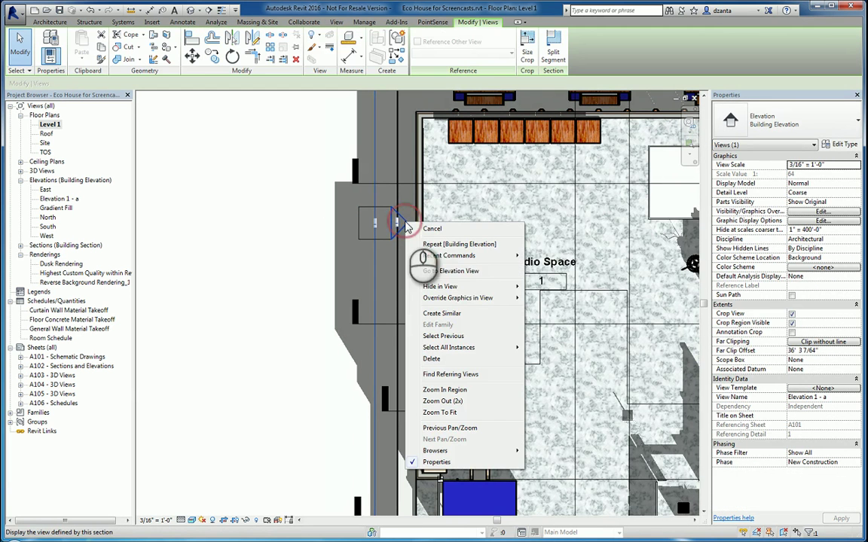
pyautogui.click(451, 271)
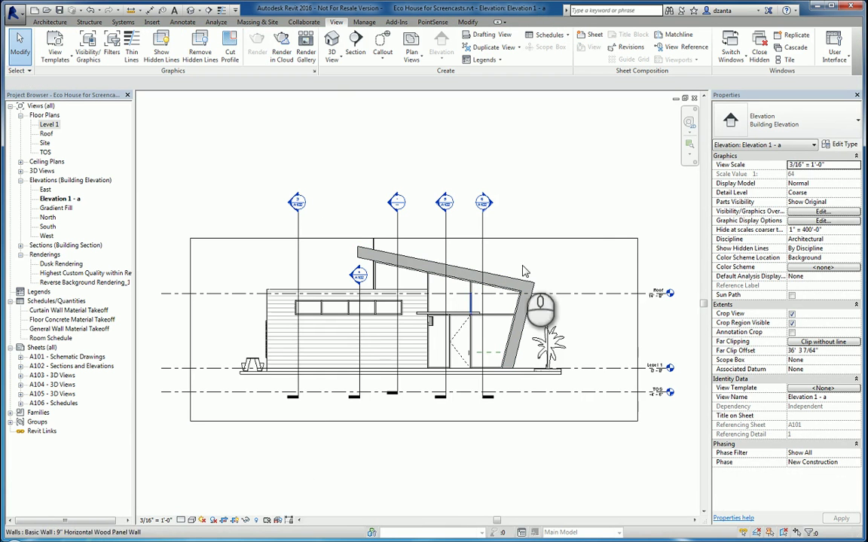
pyautogui.click(691, 100)
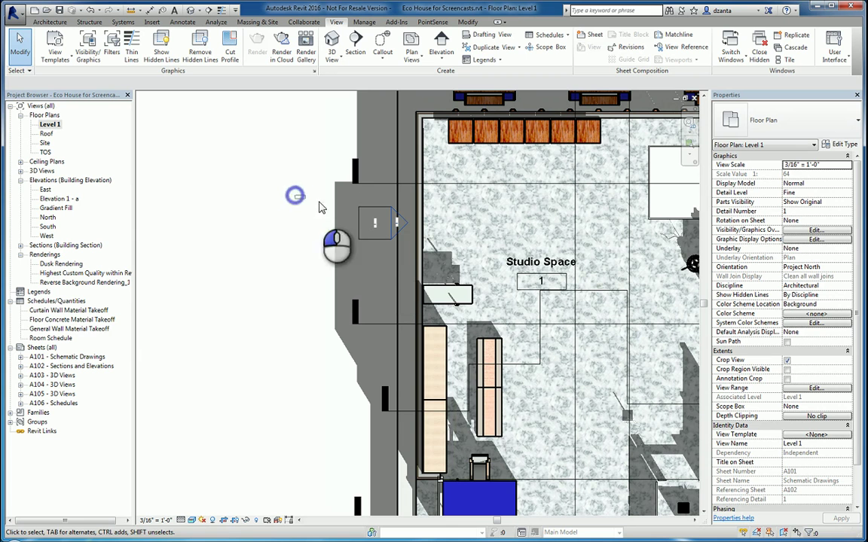
# - Drag the Elevation 1 - a marker left and down beside the Studio Space, then verify its extents
pyautogui.moveTo(295, 195)
pyautogui.mouseDown()
pyautogui.moveTo(359, 215)
pyautogui.moveTo(411, 254)
pyautogui.mouseUp()
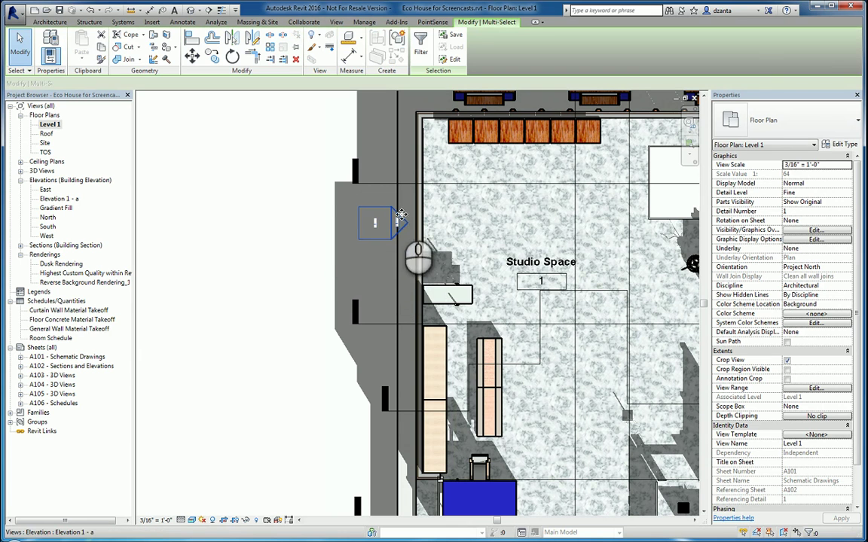
pyautogui.moveTo(397, 220)
pyautogui.mouseDown()
pyautogui.moveTo(345, 275)
pyautogui.moveTo(323, 281)
pyautogui.moveTo(364, 284)
pyautogui.moveTo(385, 275)
pyautogui.moveTo(388, 282)
pyautogui.mouseUp()
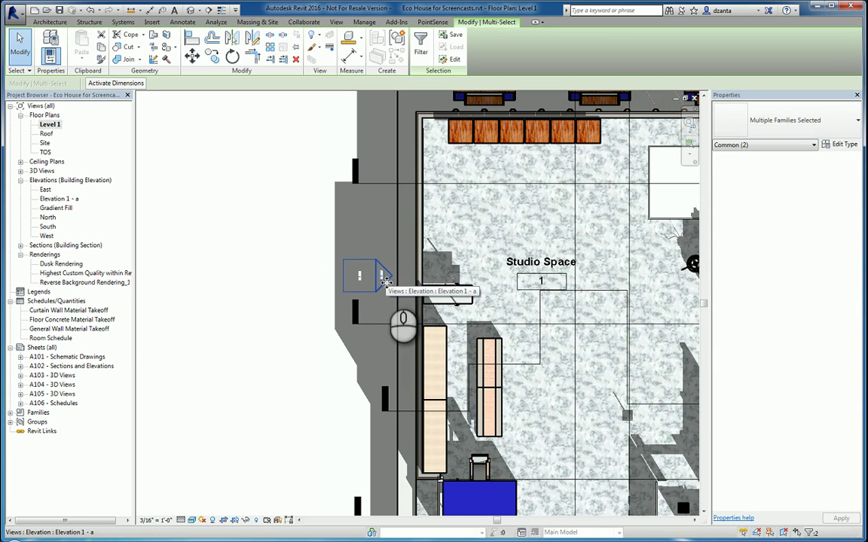
pyautogui.click(249, 213)
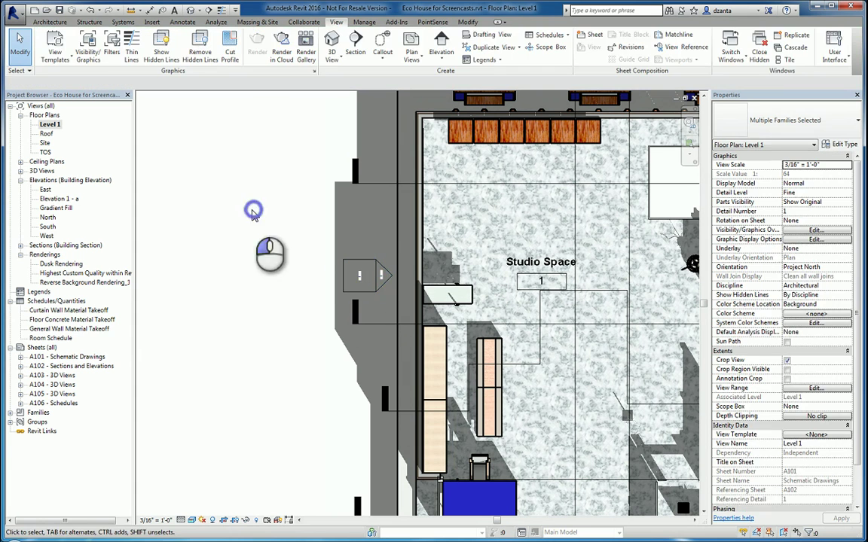
pyautogui.click(380, 277)
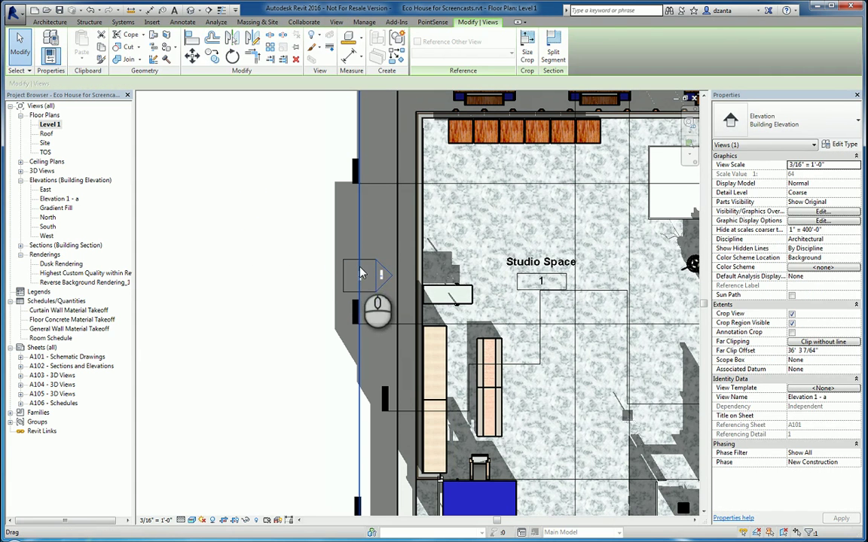
pyautogui.click(260, 211)
pyautogui.scroll(-2, 308, 213)
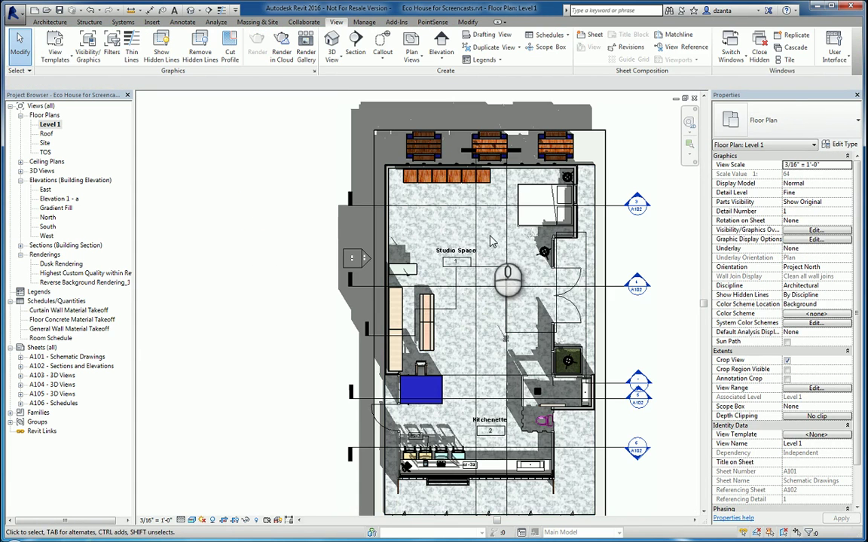